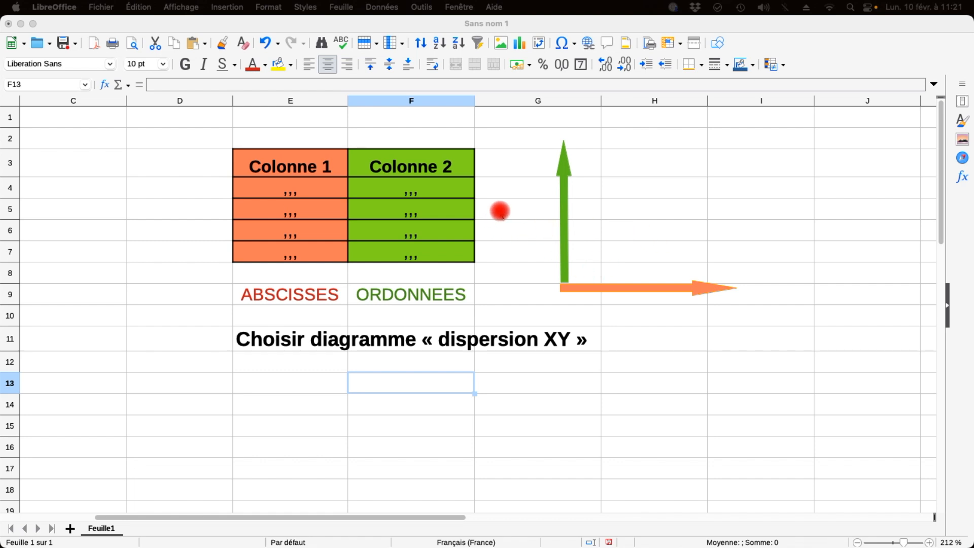
Create an XY (dispersion) chart with points and lines from the time and coordonnée y values in E25:F33.
scroll(498, 211, "down", 7)
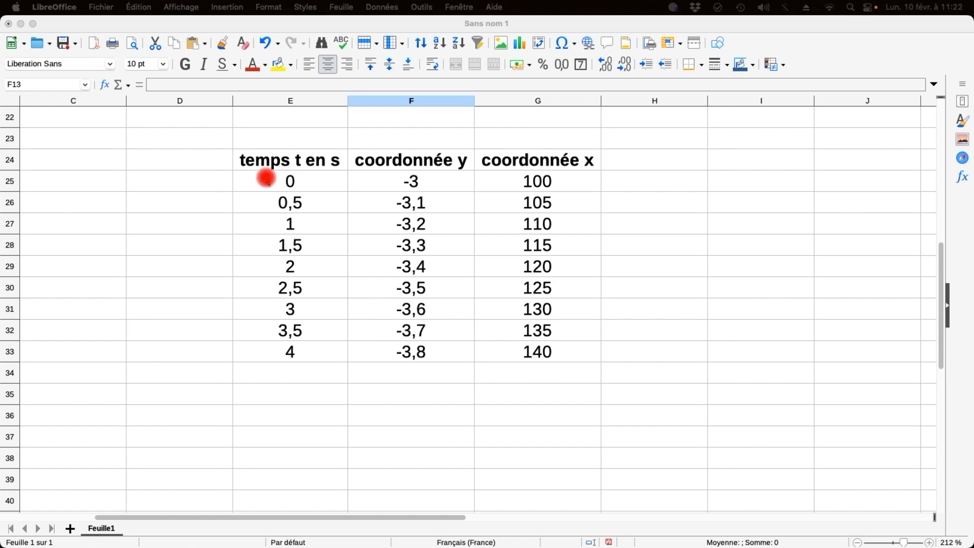
left_click_drag(266, 179, 399, 352)
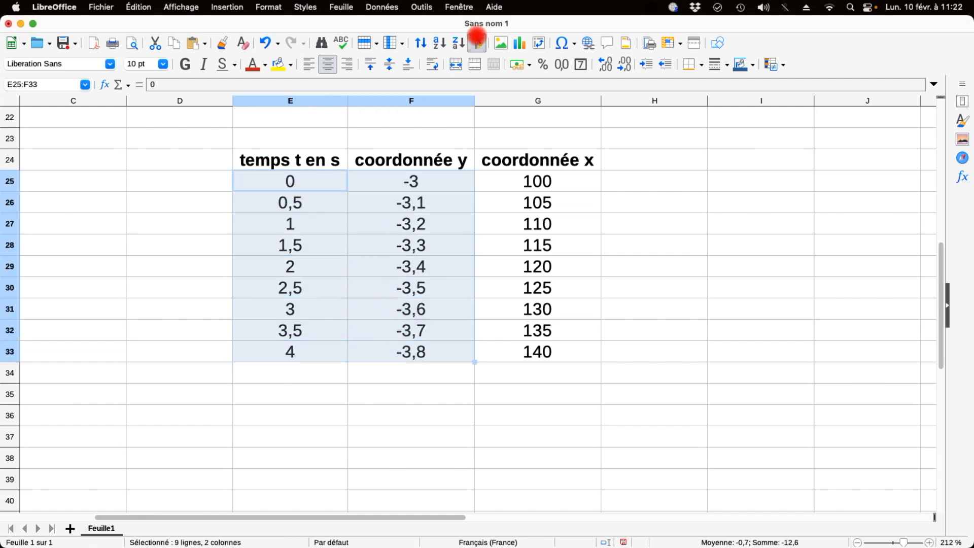
left_click(520, 43)
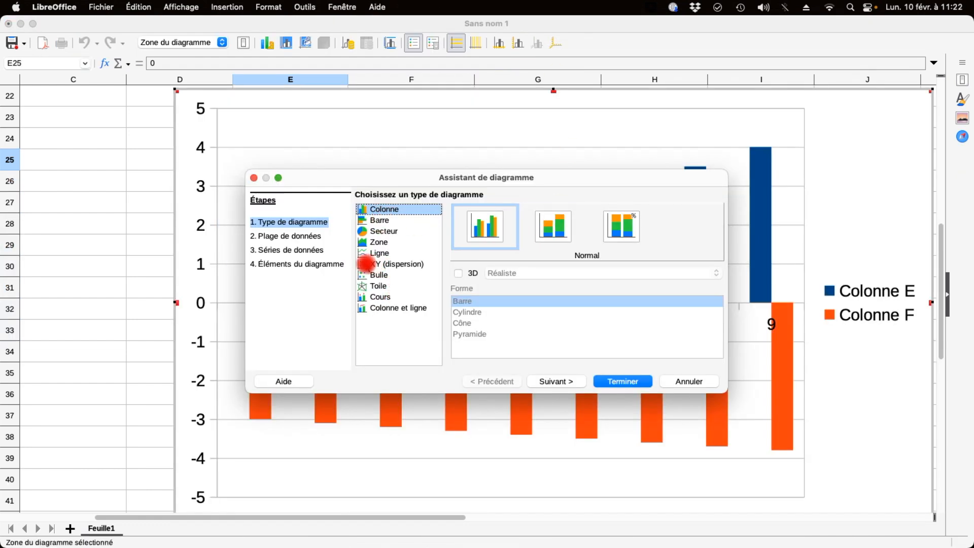
left_click(392, 264)
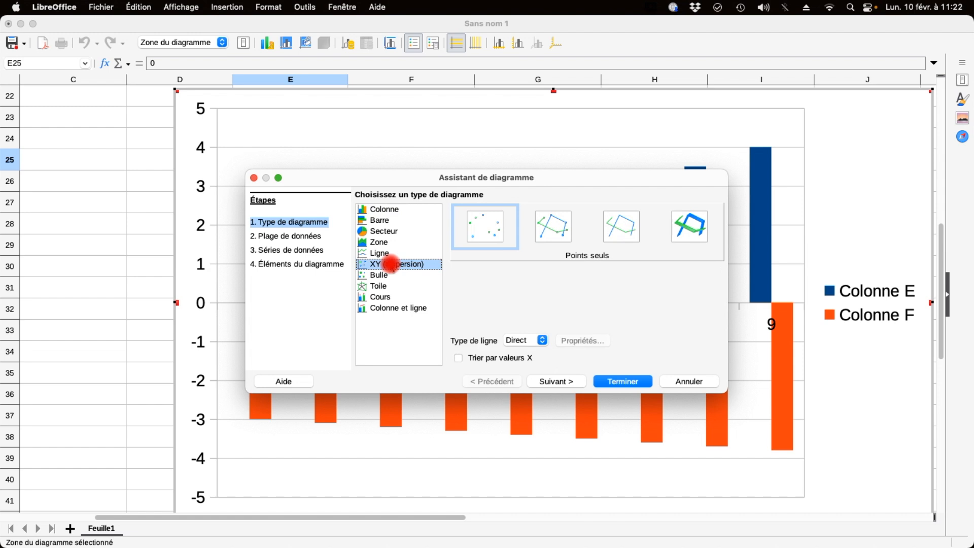
left_click(555, 226)
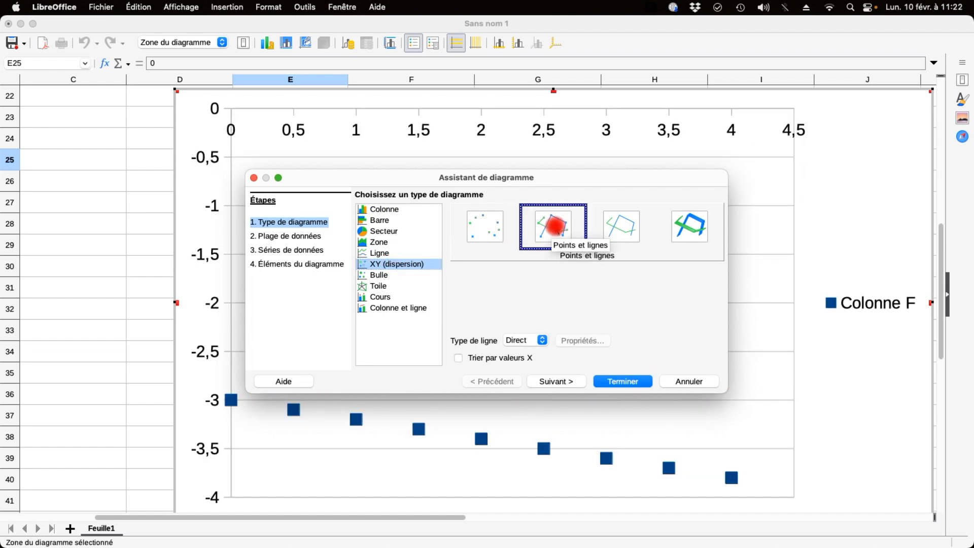
left_click(635, 383)
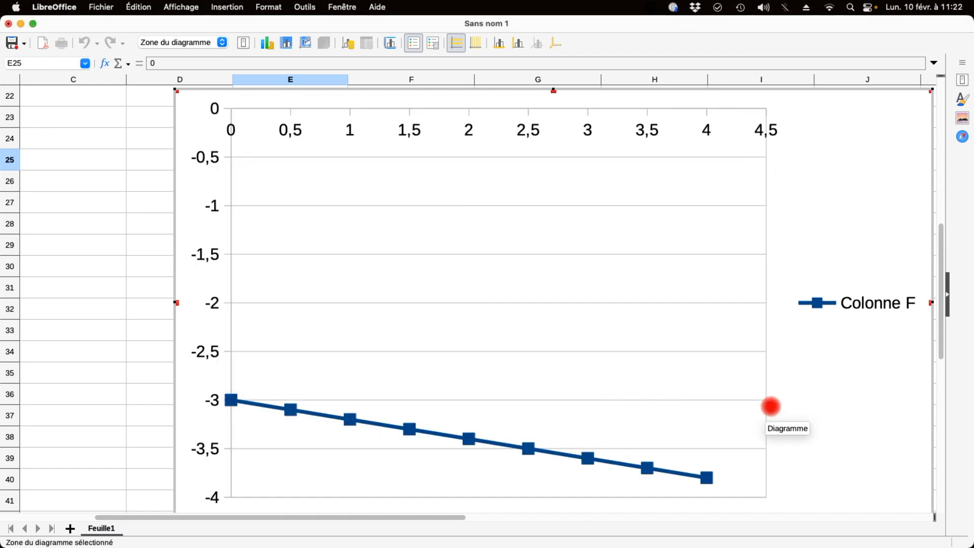
Shrink the chart to about 12 by 6.8 cm and move it clear of the temps and coordonnée y columns.
left_click(133, 163)
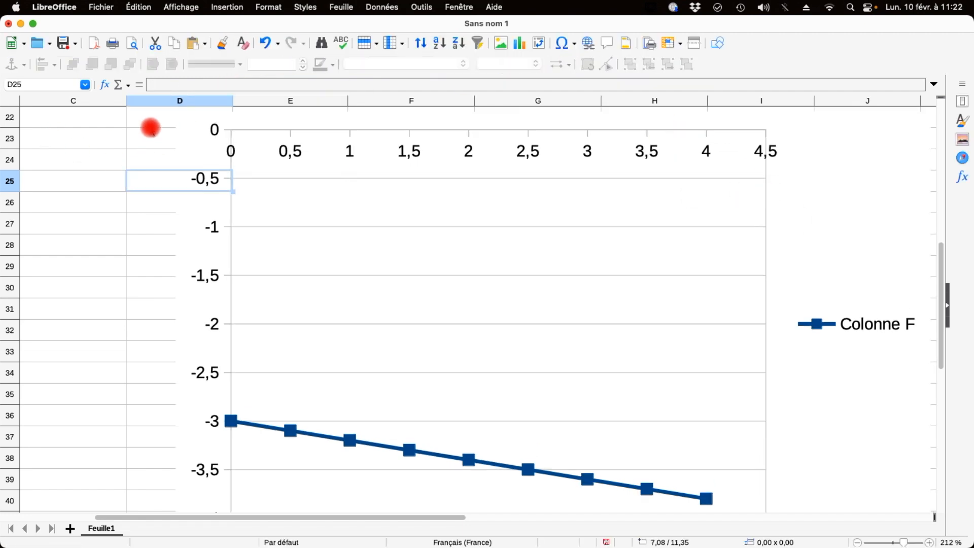
left_click(206, 133)
left_click_drag(173, 111, 366, 218)
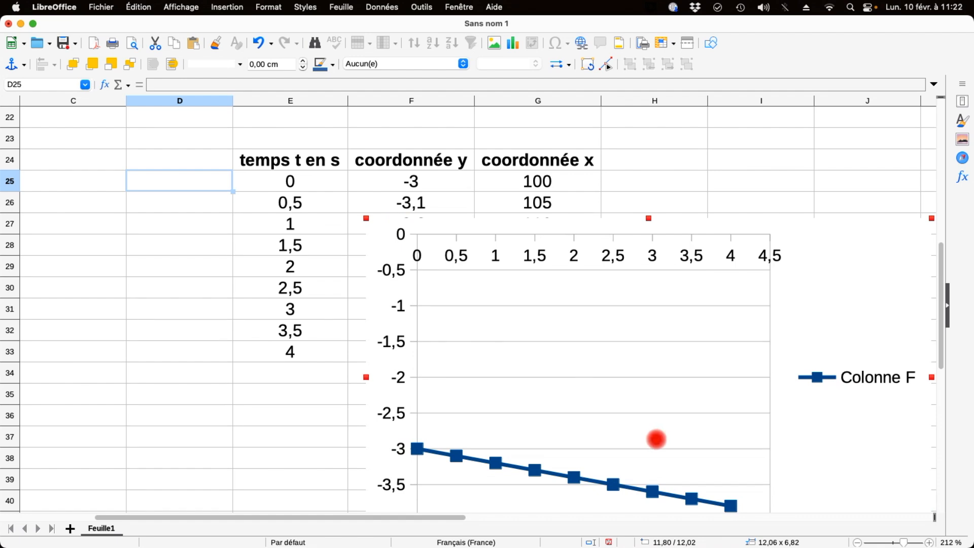
left_click(857, 541)
left_click(857, 542)
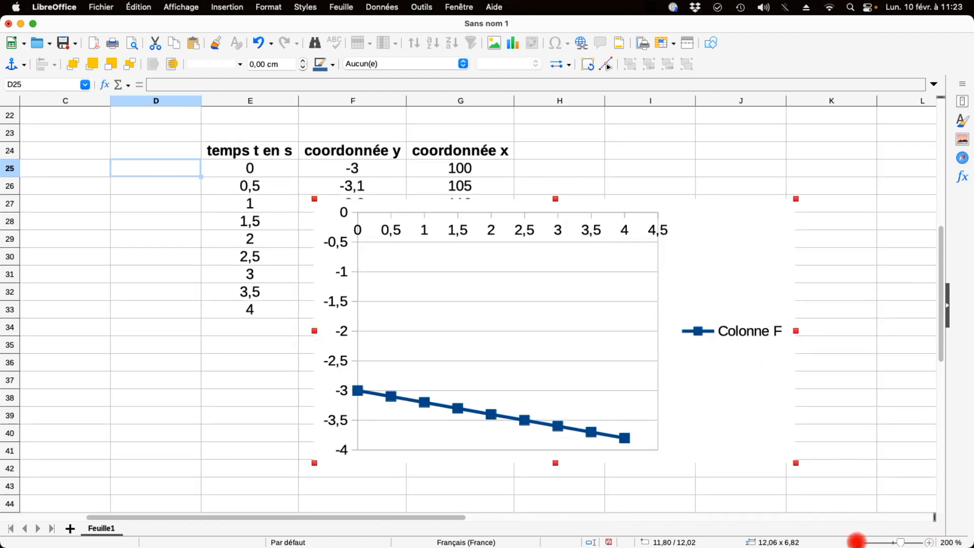
left_click_drag(754, 261, 863, 265)
Delete the chart of coordonnée y against time.
left_click(653, 163)
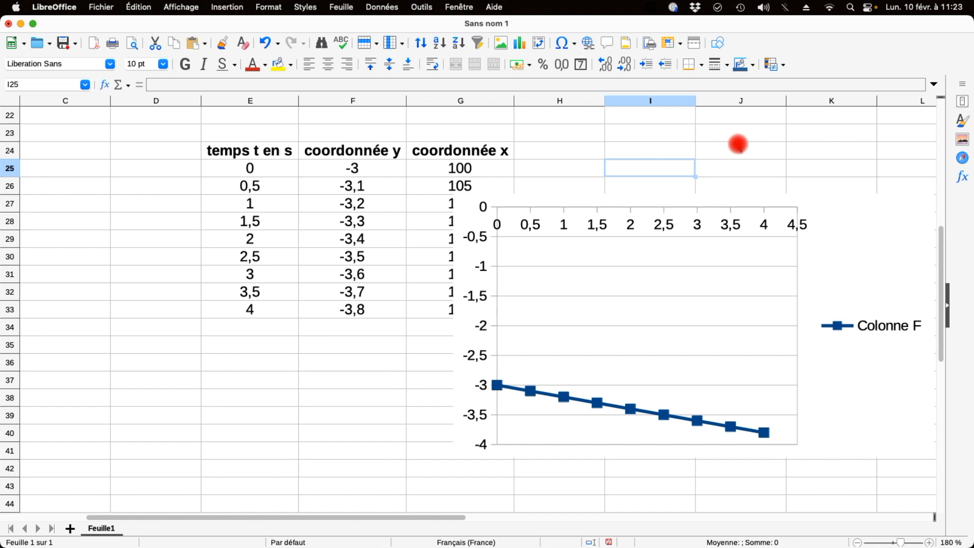
left_click(852, 246)
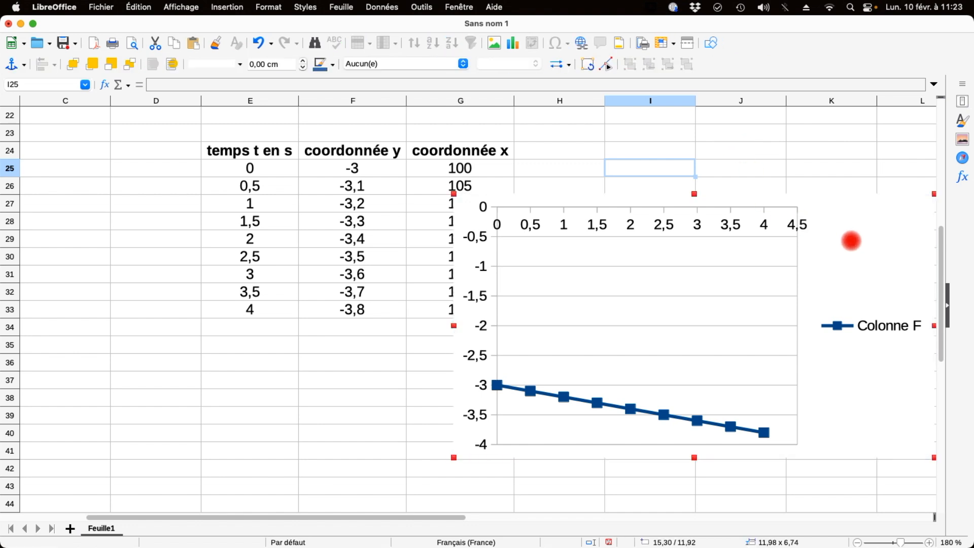
key("Delete")
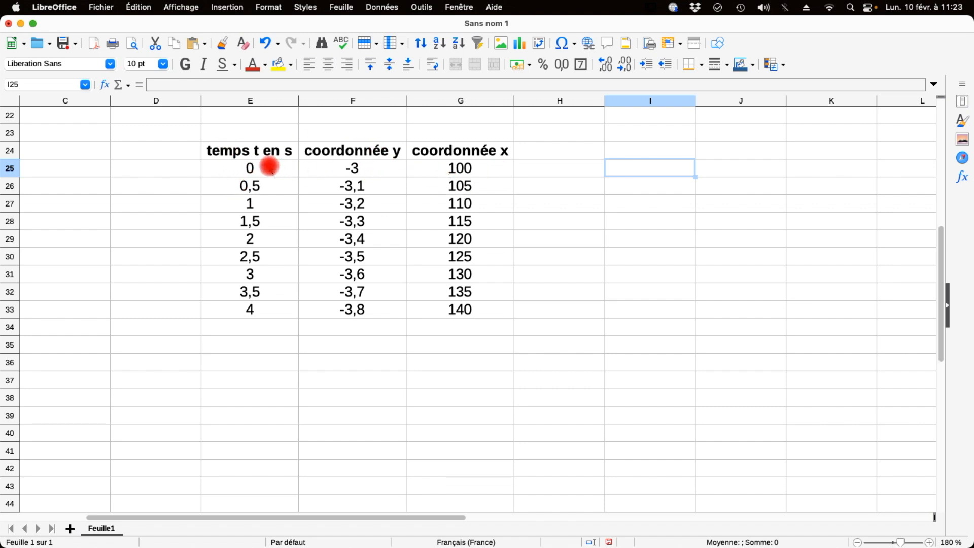
Copy the time values in E25:E33 to the empty area below the table, starting at F35.
scroll(583, 253, "down", 2)
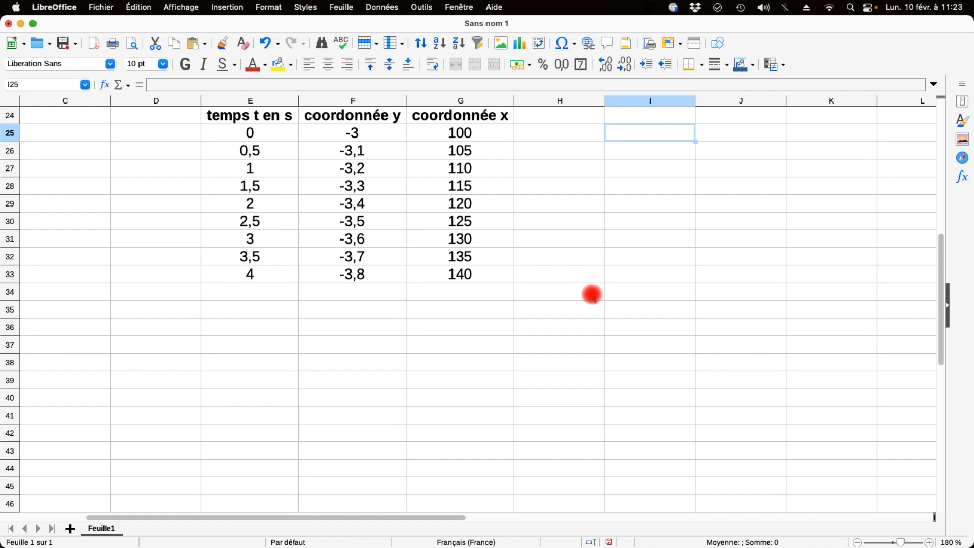
left_click_drag(265, 132, 250, 274)
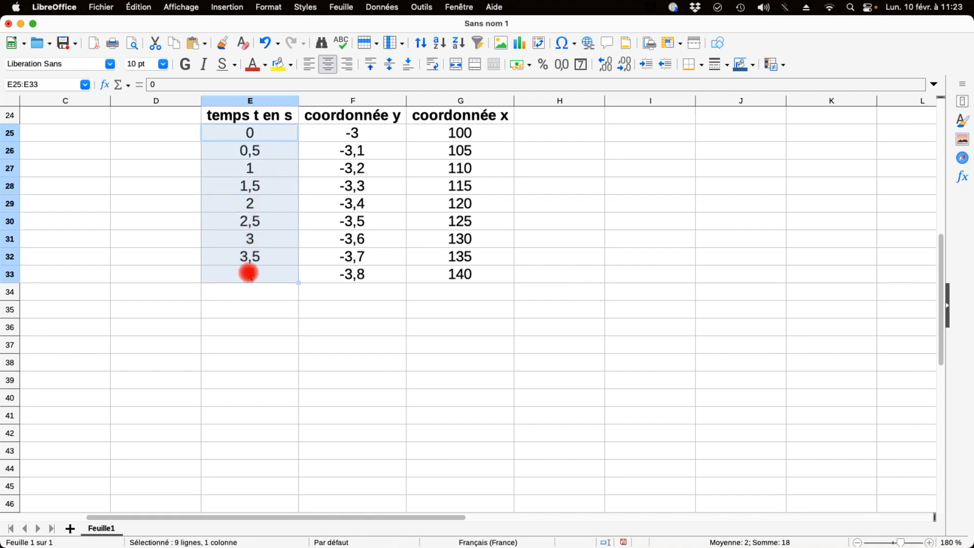
key("super+c")
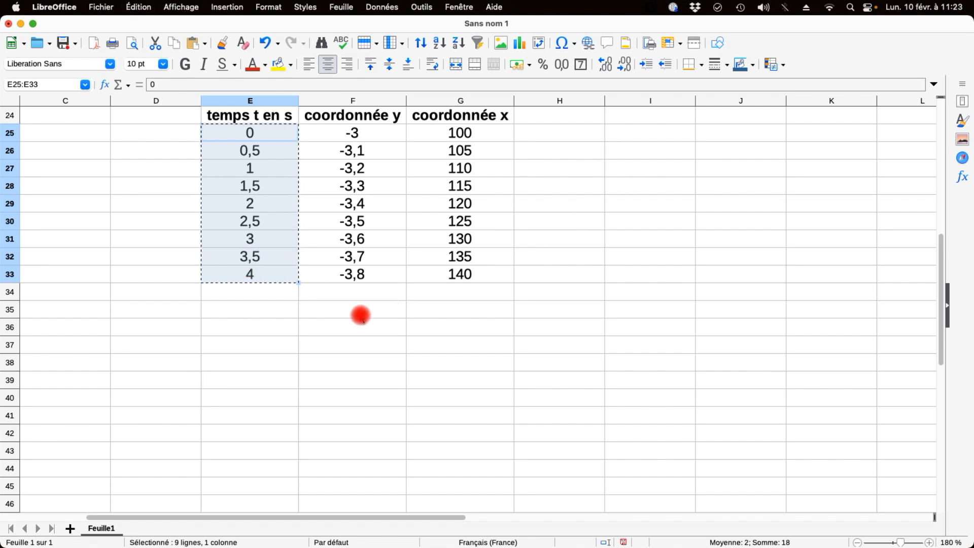
left_click(360, 315)
key("super+v")
Copy the coordonnée x values in G25:G33 beside the copied times, starting at G35.
left_click_drag(482, 132, 462, 270)
key("super+c")
left_click(445, 309)
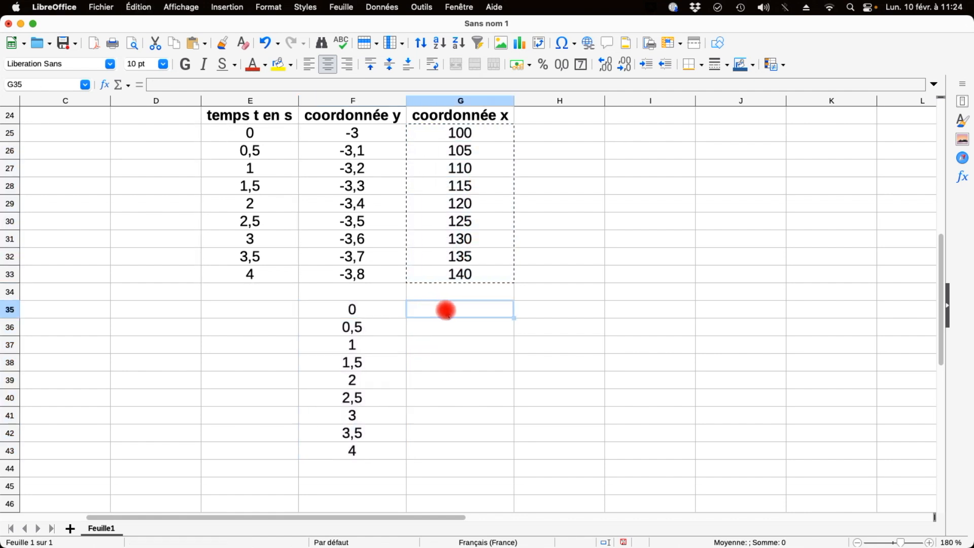
key("super+v")
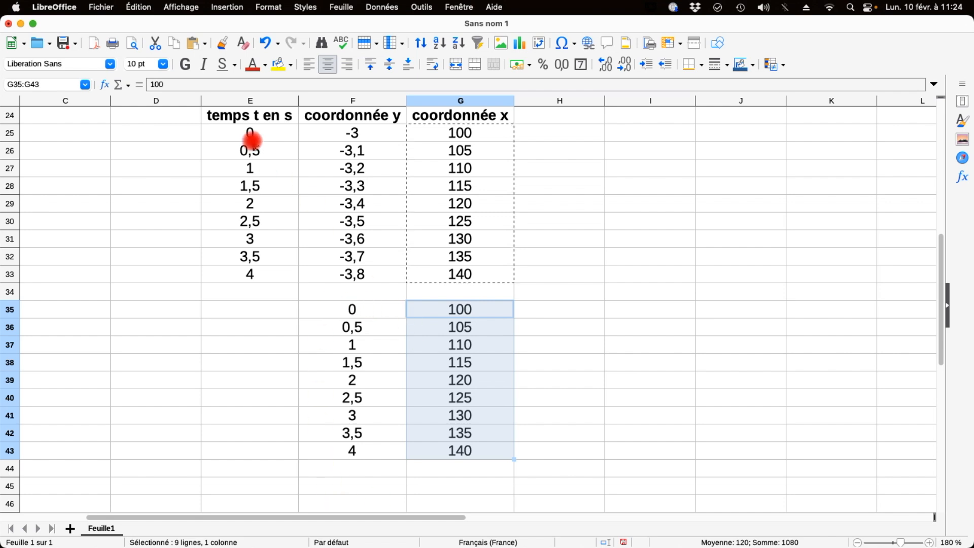
left_click(563, 344)
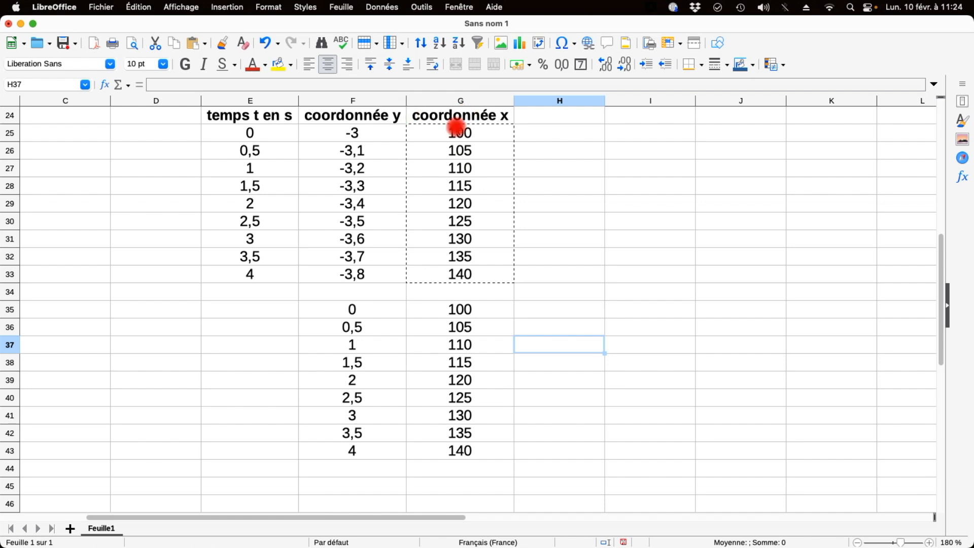
Create an XY (dispersion) chart with points and lines from the copied time and x values in F35:G43.
left_click_drag(359, 305, 457, 452)
left_click(521, 44)
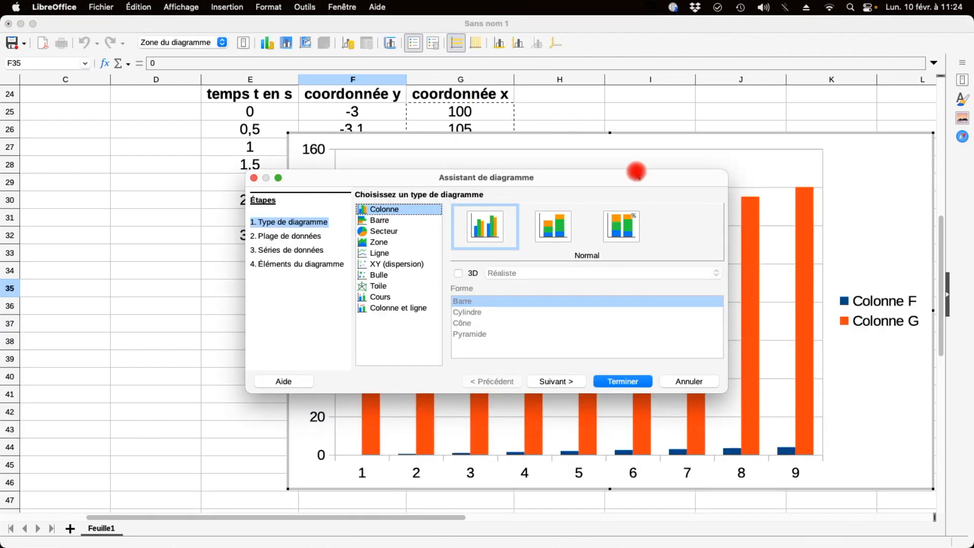
left_click(412, 264)
left_click(563, 226)
left_click(623, 381)
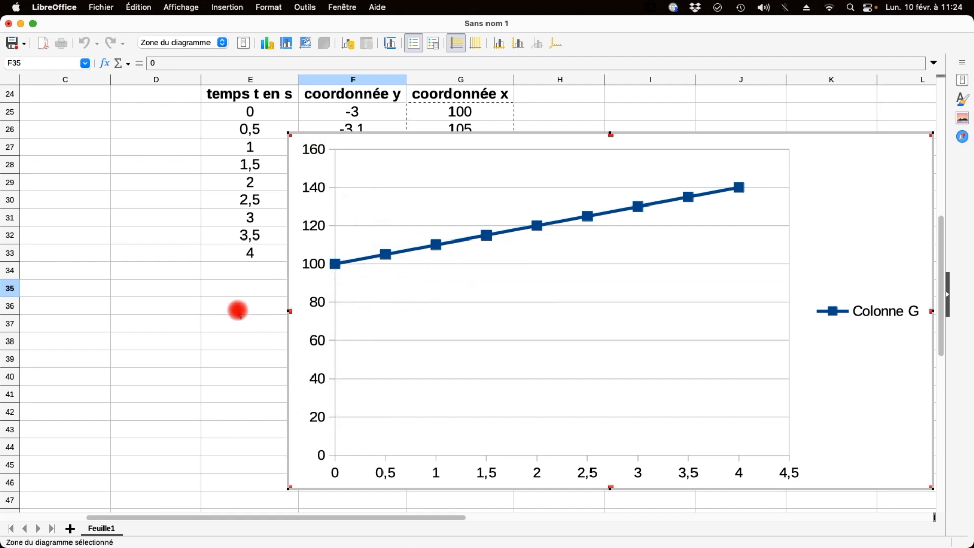
Delete the chart of coordonnée x against time.
left_click(237, 306)
left_click(235, 309)
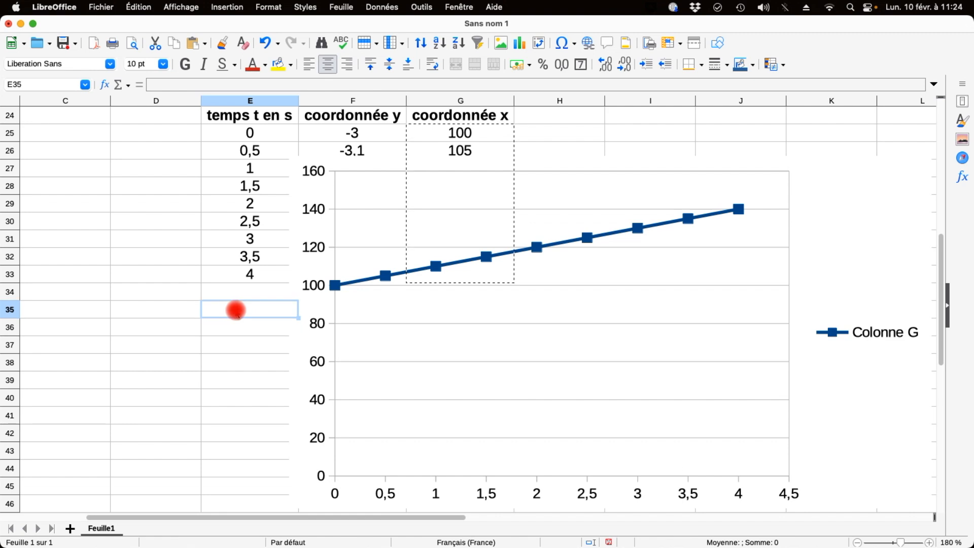
left_click(378, 314)
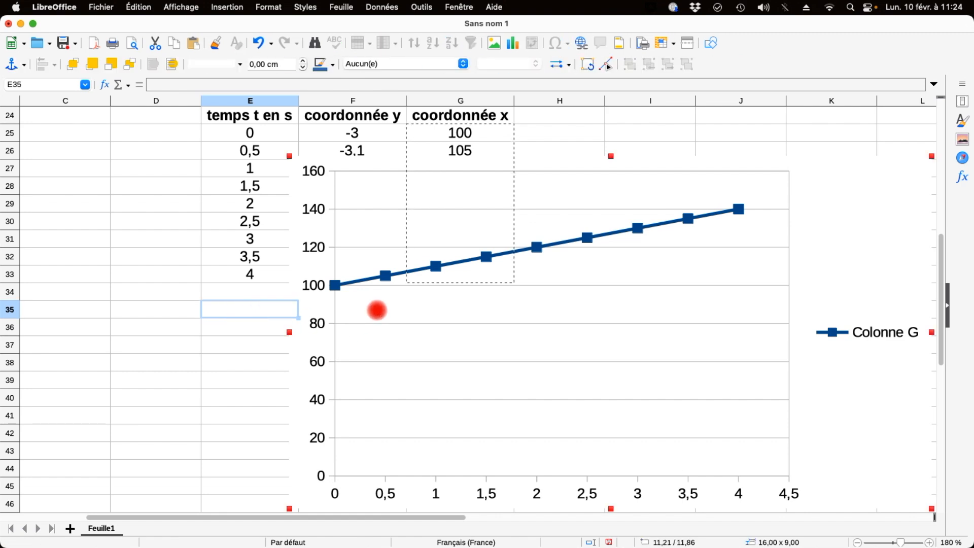
key("Delete")
Clear the copied time and x values from F35:G43.
left_click_drag(355, 315, 442, 447)
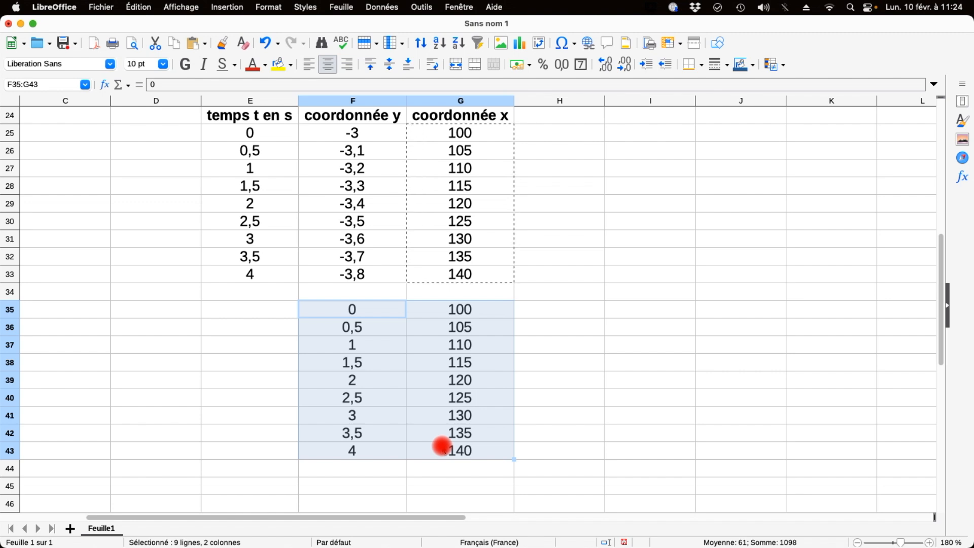
key("Delete")
left_click(571, 297)
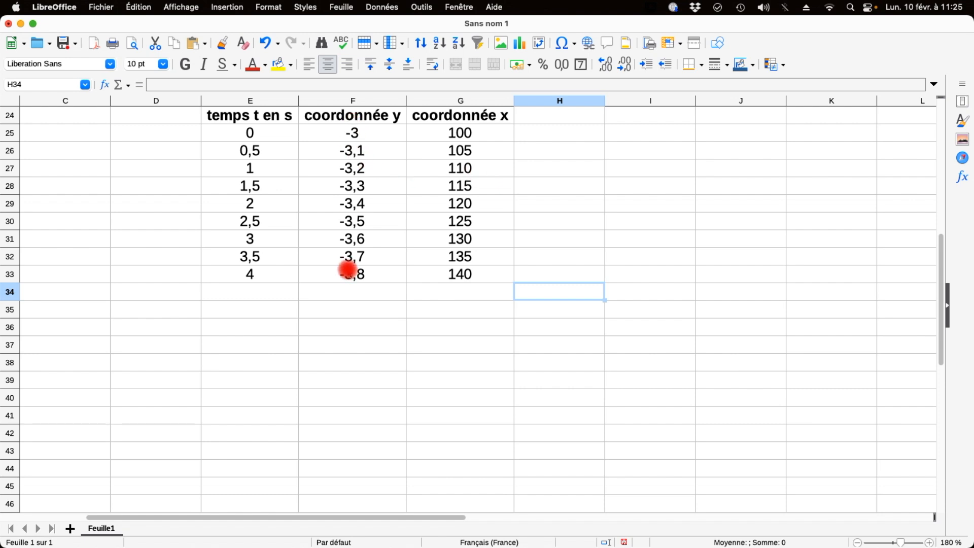
Copy the coordonnée y values in F25:F33 to the column just after coordonnée x, starting at H25.
left_click_drag(370, 133, 364, 278)
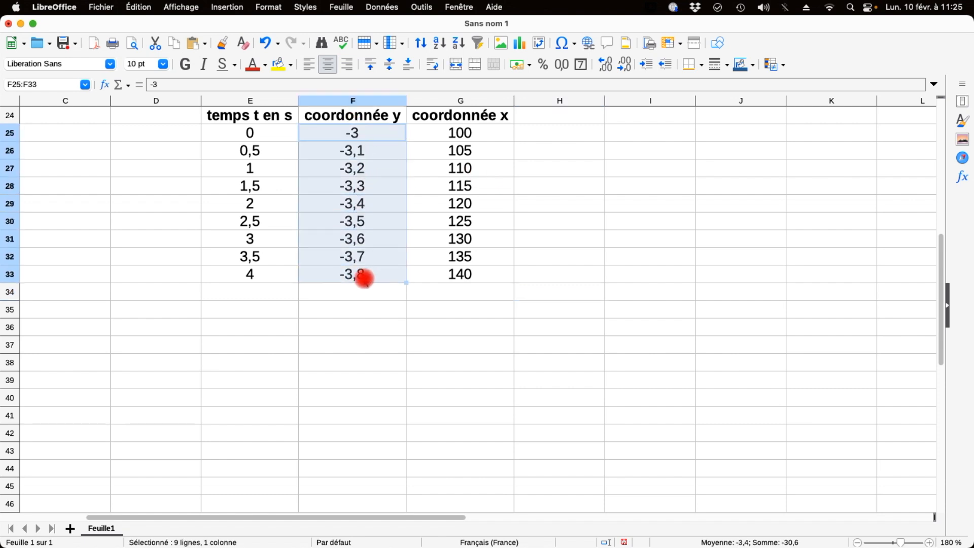
key("ctrl+c")
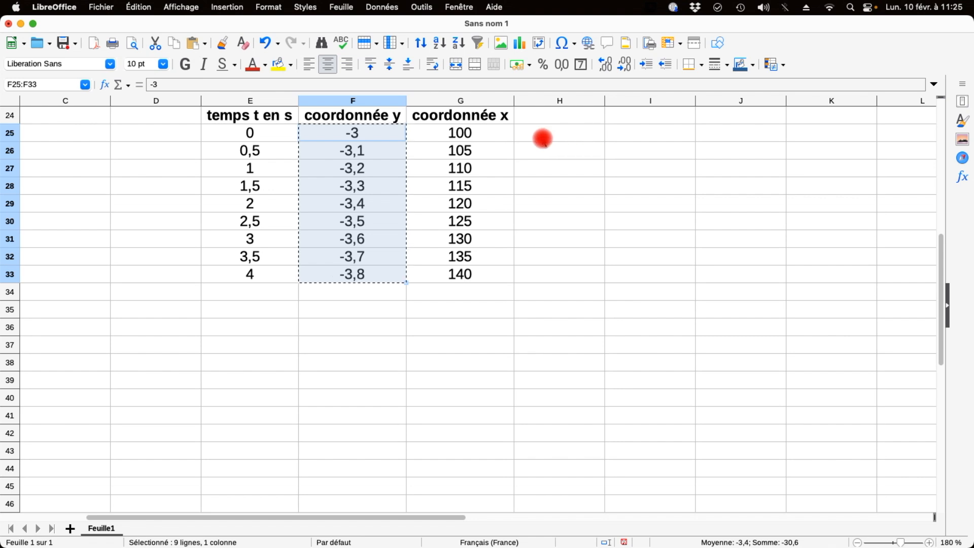
left_click(558, 133)
key("ctrl+v")
Create an XY (dispersion) chart with points and lines from the x and copied y values in G25:H33.
left_click_drag(469, 134, 533, 275)
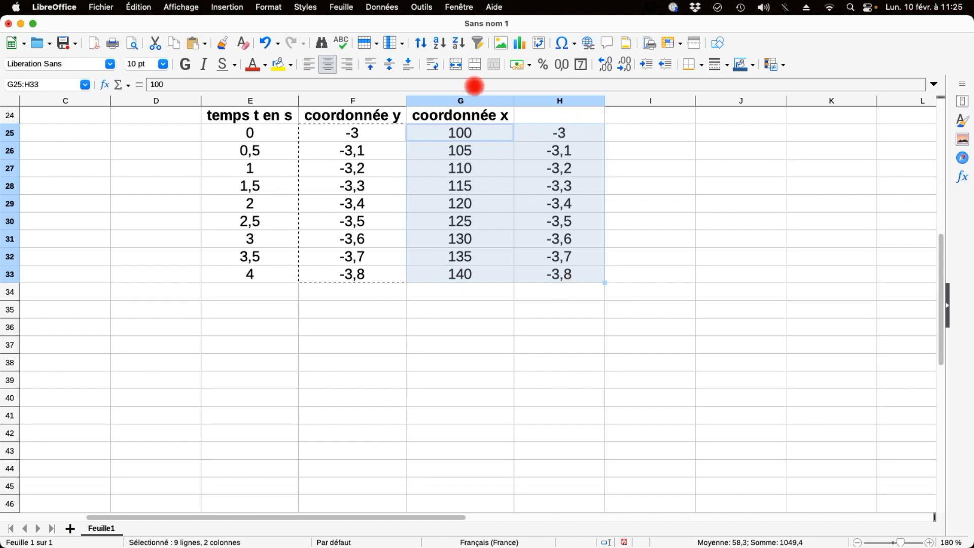
left_click(517, 44)
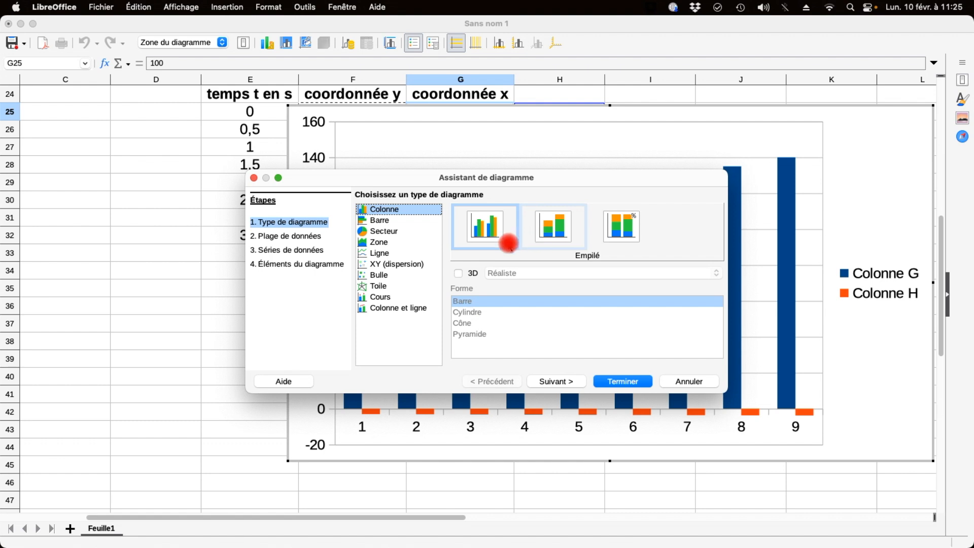
left_click(417, 263)
left_click(554, 225)
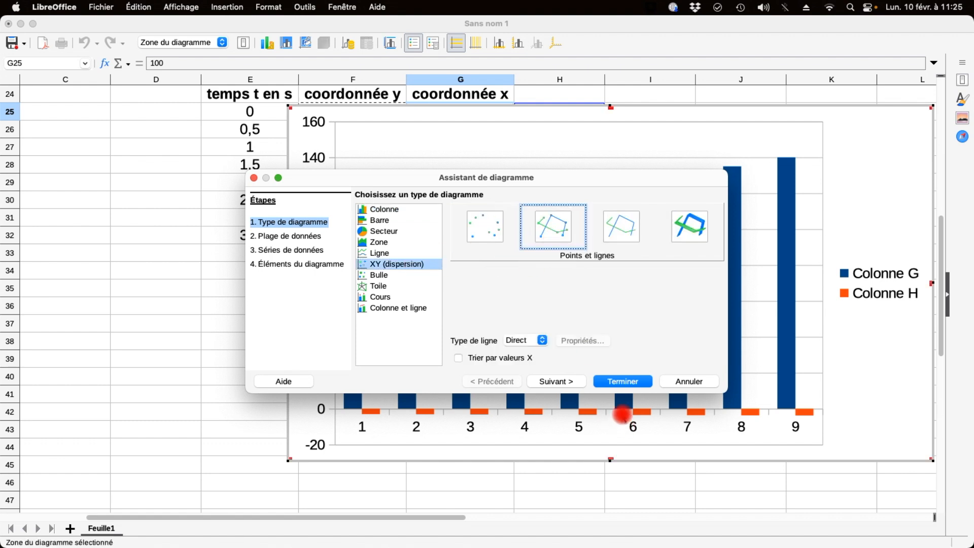
left_click(626, 385)
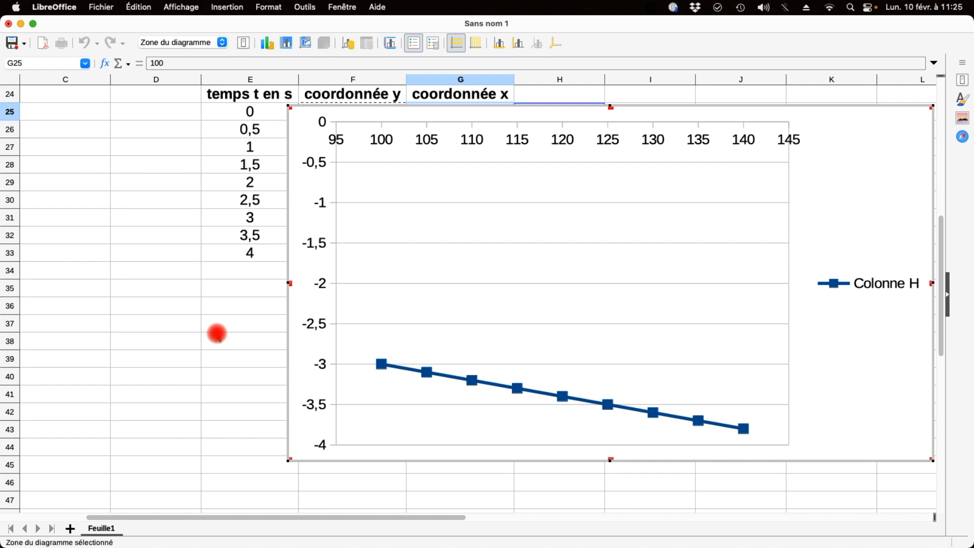
Delete the chart of coordonnée y against coordonnée x.
left_click(218, 300)
left_click(418, 287)
key("Delete")
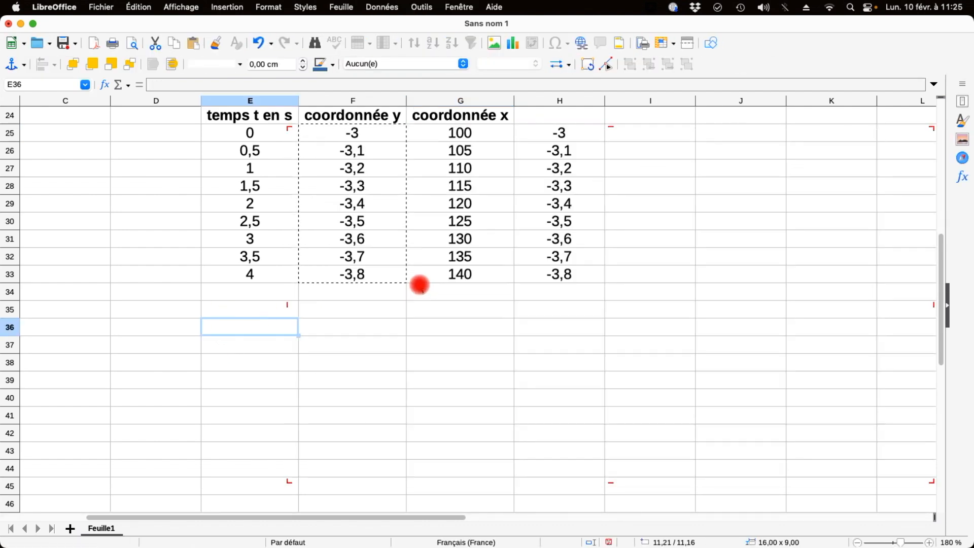
left_click(420, 378)
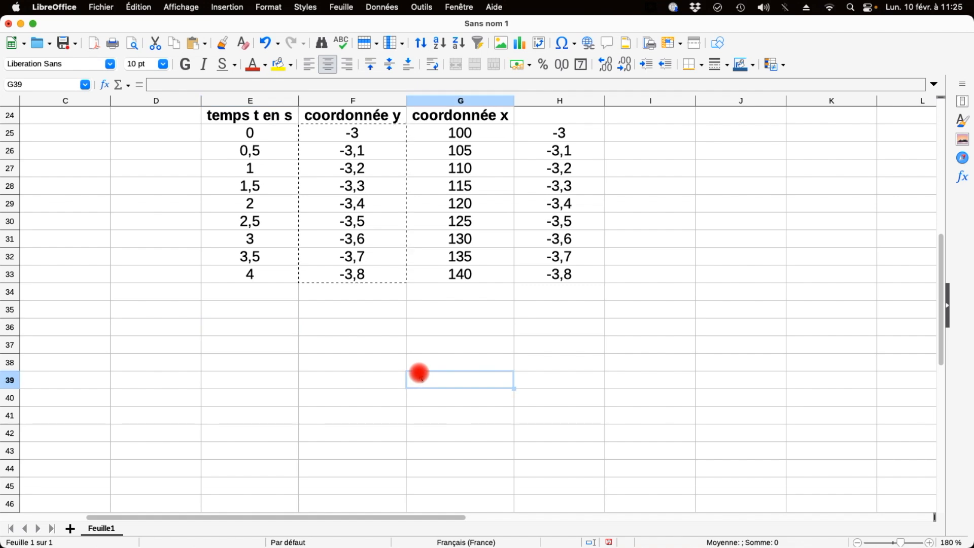